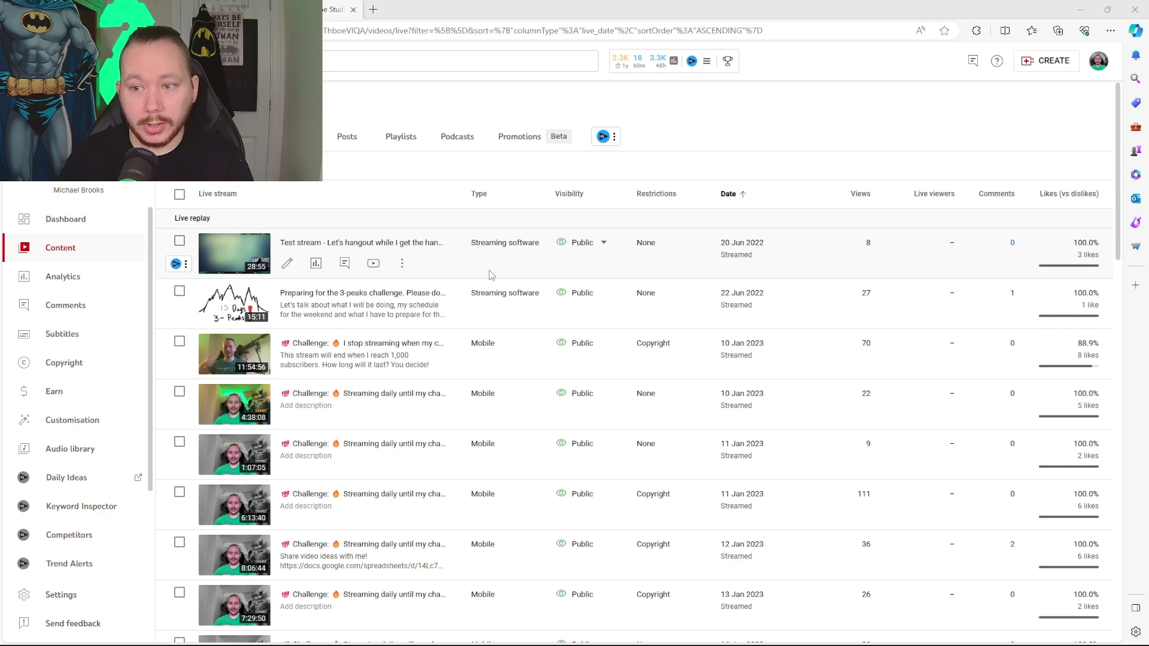
- Look over the oldest live streams and view the details of "Challenge: I stop streaming when my channel reaches 1,000 subscribers!"
{"action": "scroll", "coordinate": [455, 276], "scroll_direction": "up", "scroll_amount": 2}
{"action": "scroll", "coordinate": [419, 280], "scroll_direction": "down", "scroll_amount": 2}
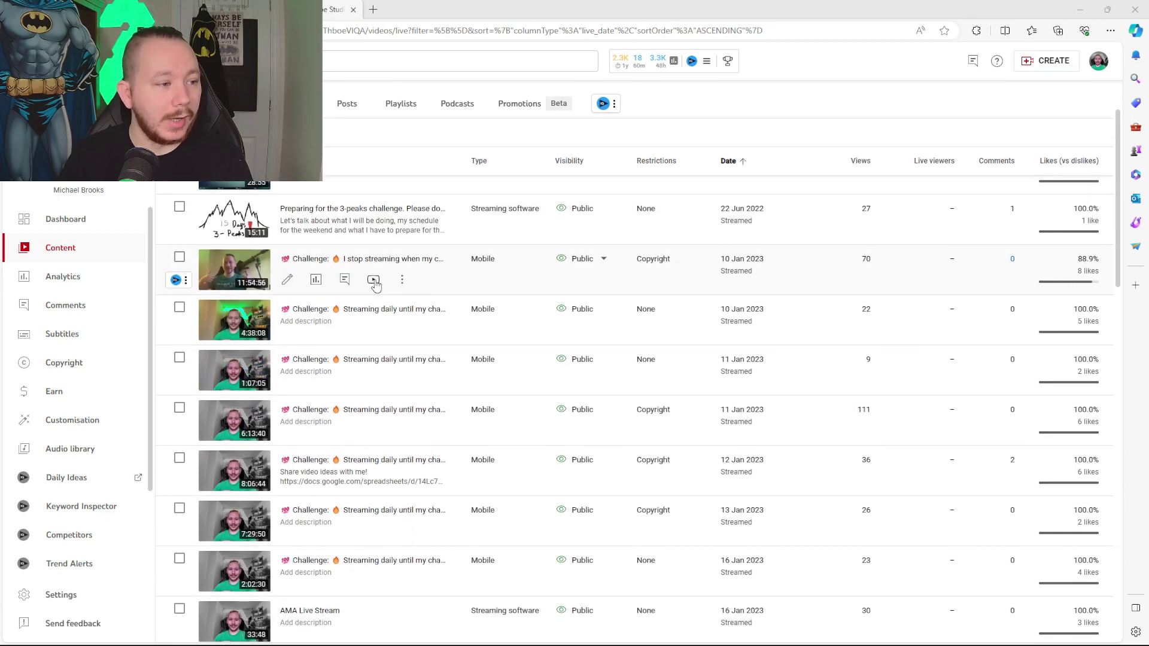
{"action": "scroll", "coordinate": [429, 279], "scroll_direction": "down", "scroll_amount": 2}
{"action": "scroll", "coordinate": [426, 274], "scroll_direction": "up", "scroll_amount": 4}
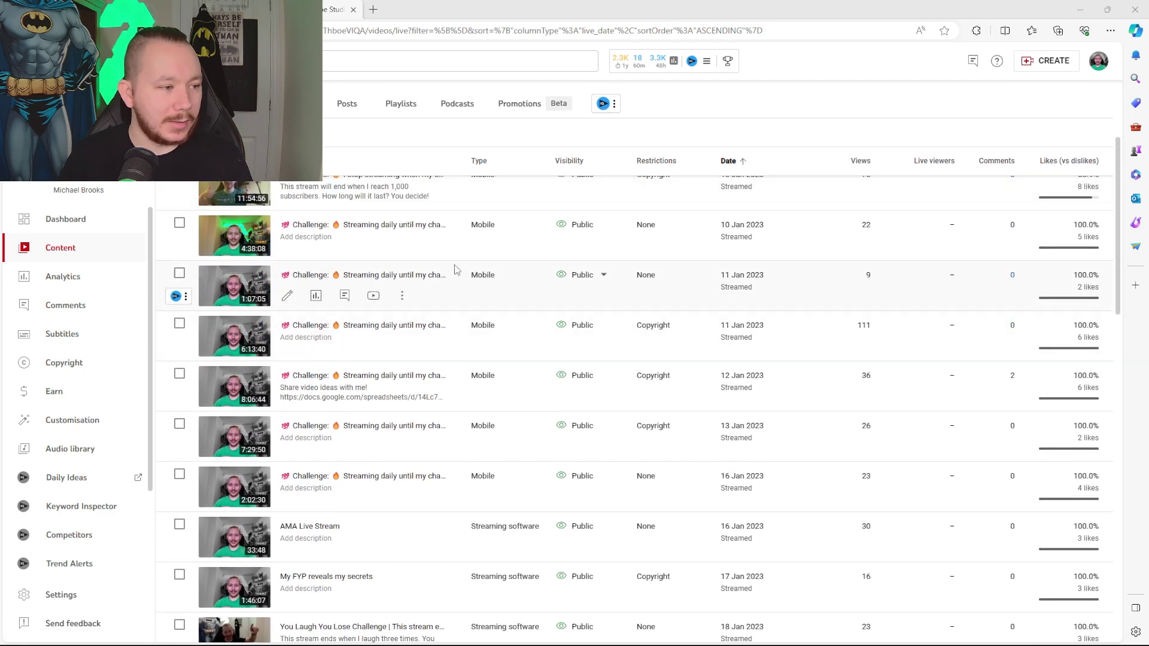
{"action": "scroll", "coordinate": [424, 271], "scroll_direction": "down", "scroll_amount": 2}
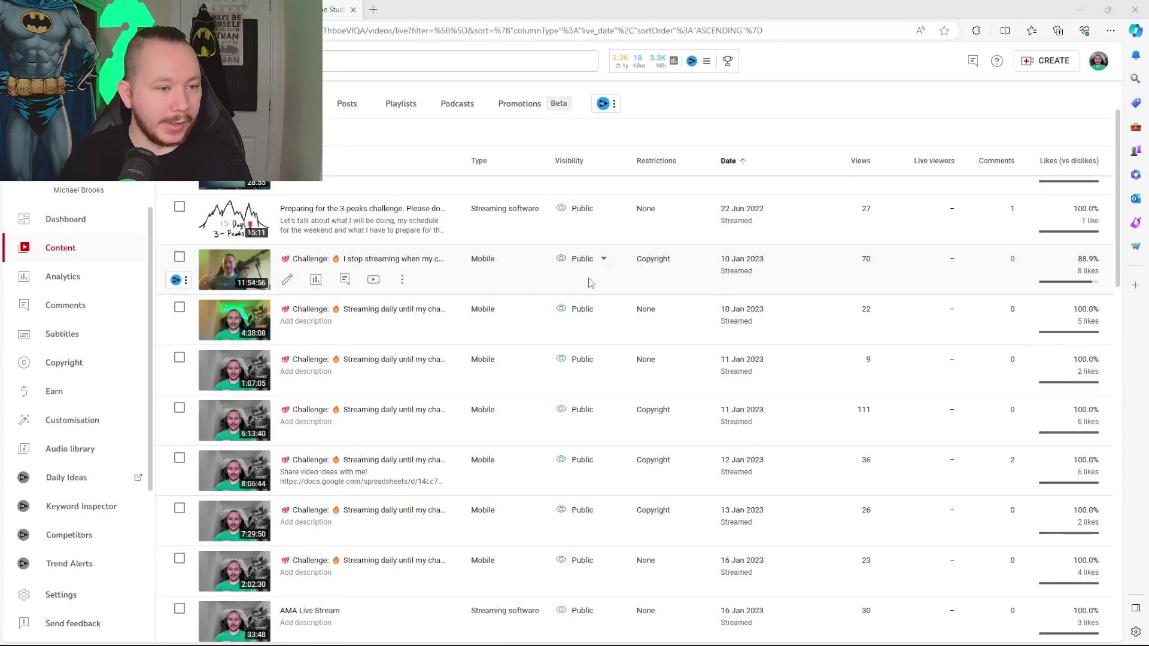
{"action": "scroll", "coordinate": [515, 281], "scroll_direction": "down", "scroll_amount": 5}
{"action": "scroll", "coordinate": [513, 278], "scroll_direction": "up", "scroll_amount": 5}
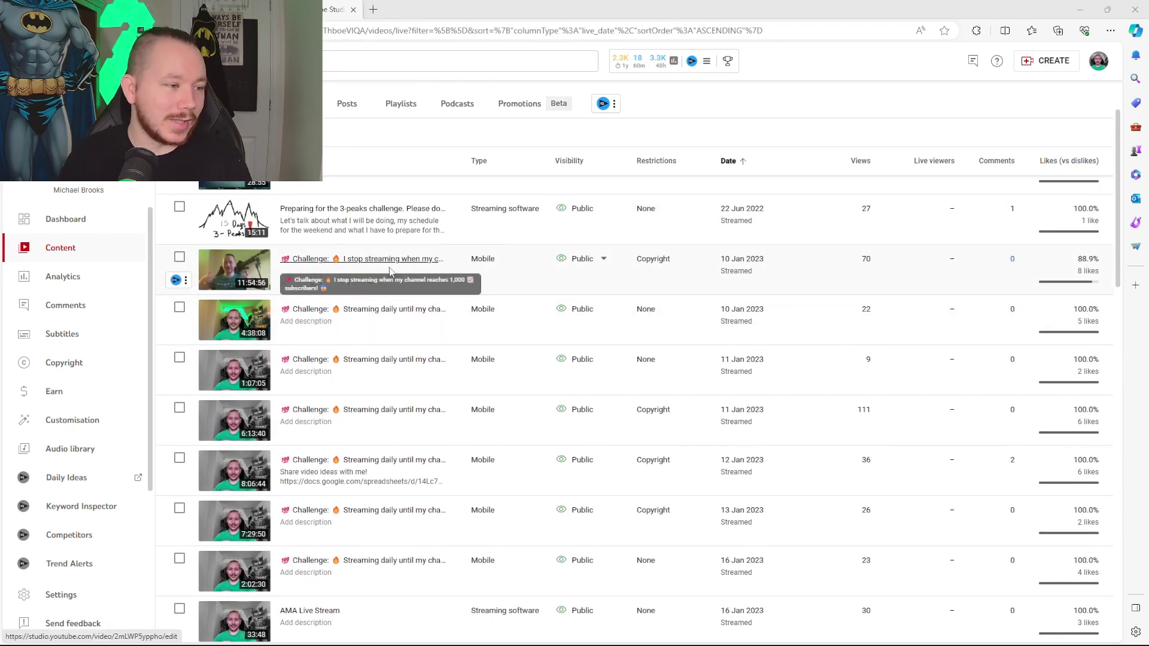
{"action": "scroll", "coordinate": [448, 271], "scroll_direction": "down", "scroll_amount": 5}
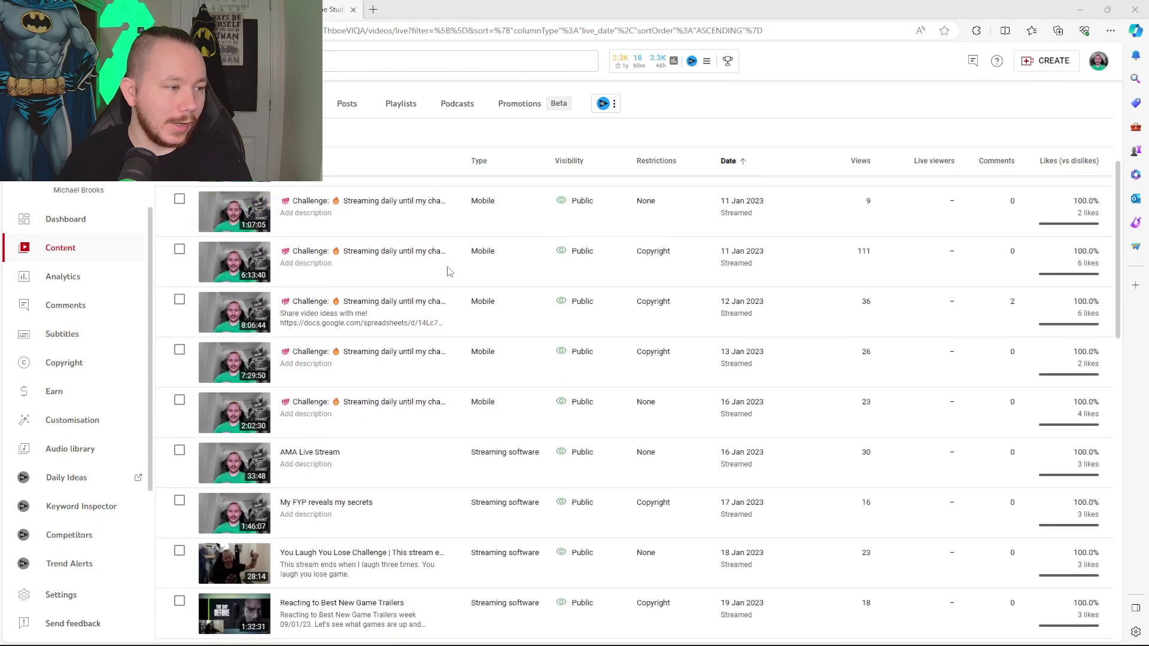
{"action": "scroll", "coordinate": [433, 280], "scroll_direction": "up", "scroll_amount": 5}
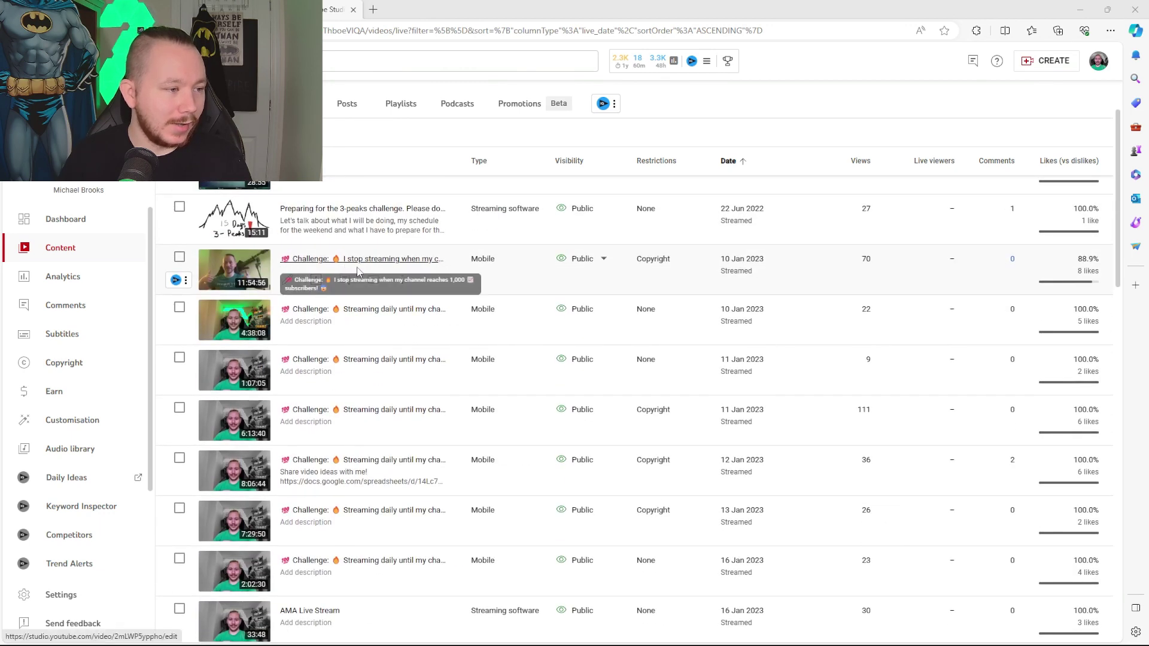
{"action": "left_click", "coordinate": [406, 258]}
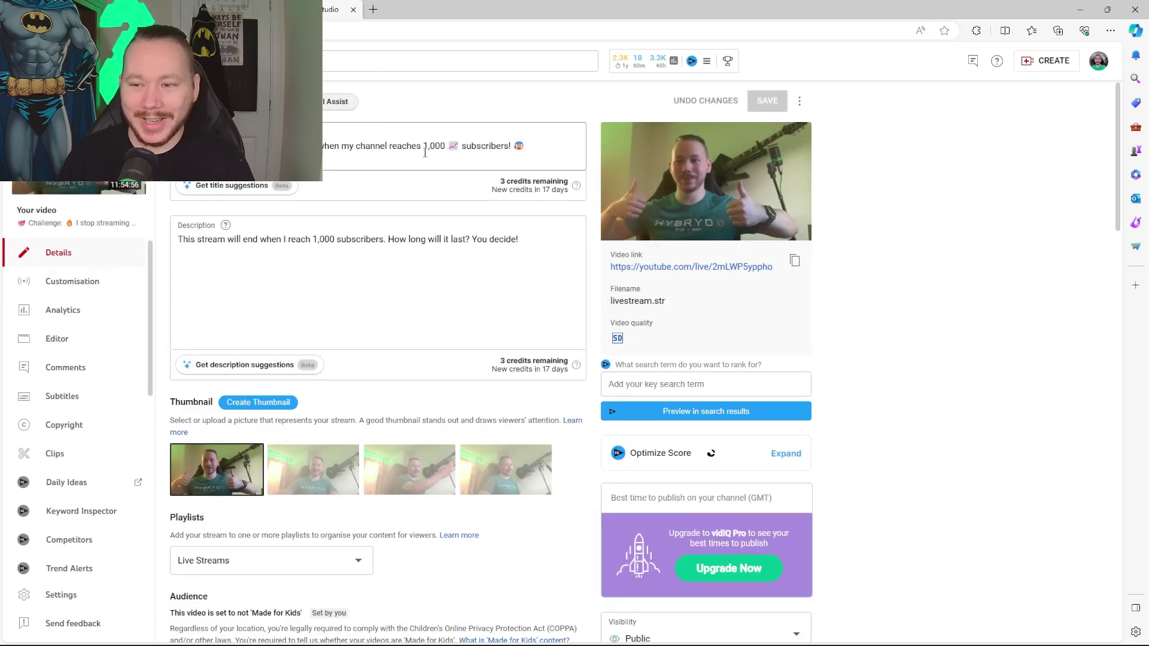
{"action": "key", "text": "alt+Left"}
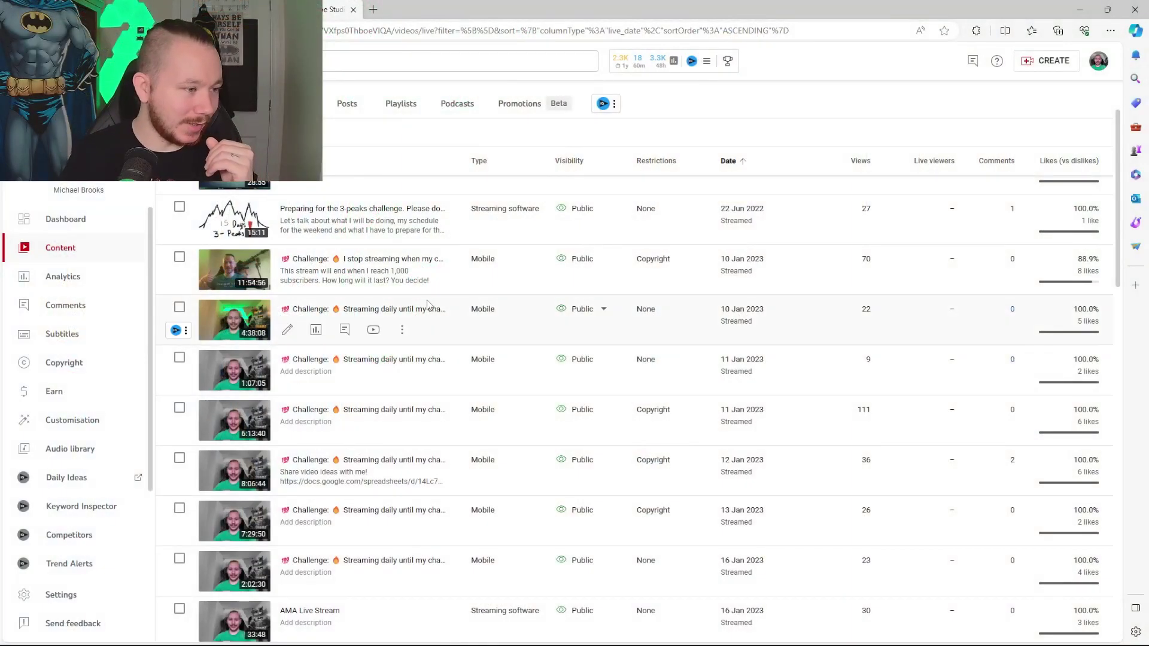
- View the details of the 4:38:08 "Challenge: Streaming daily" live stream from 10 Jan 2023, and return to the live stream list
{"action": "scroll", "coordinate": [282, 381], "scroll_direction": "up", "scroll_amount": 3}
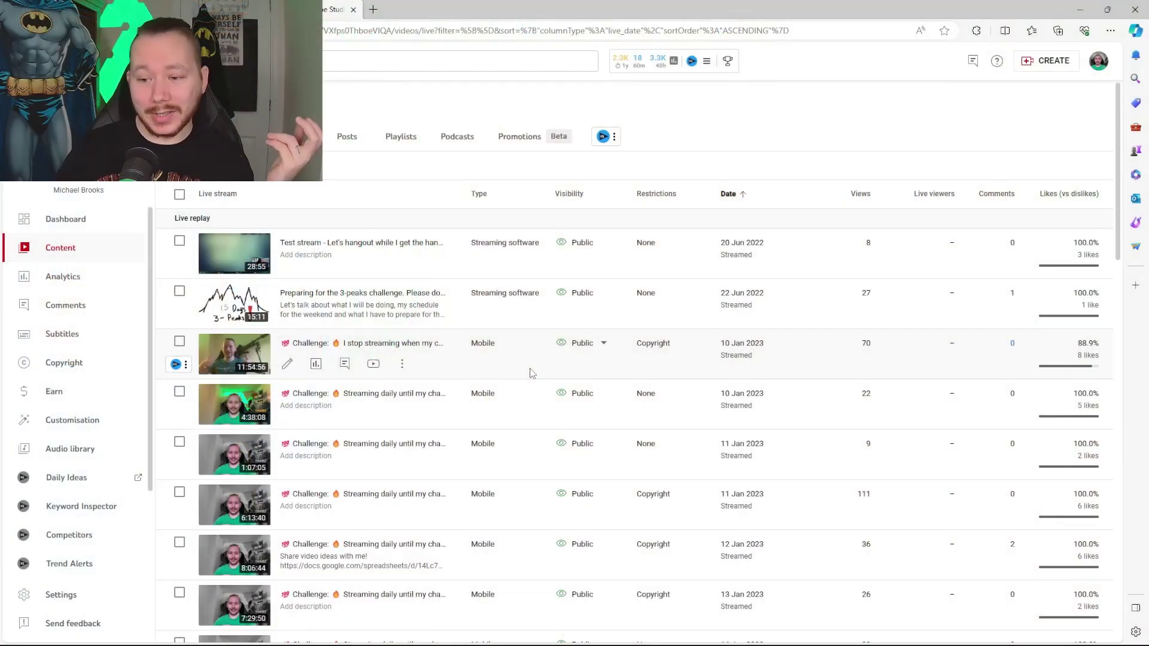
{"action": "scroll", "coordinate": [465, 419], "scroll_direction": "down", "scroll_amount": 2}
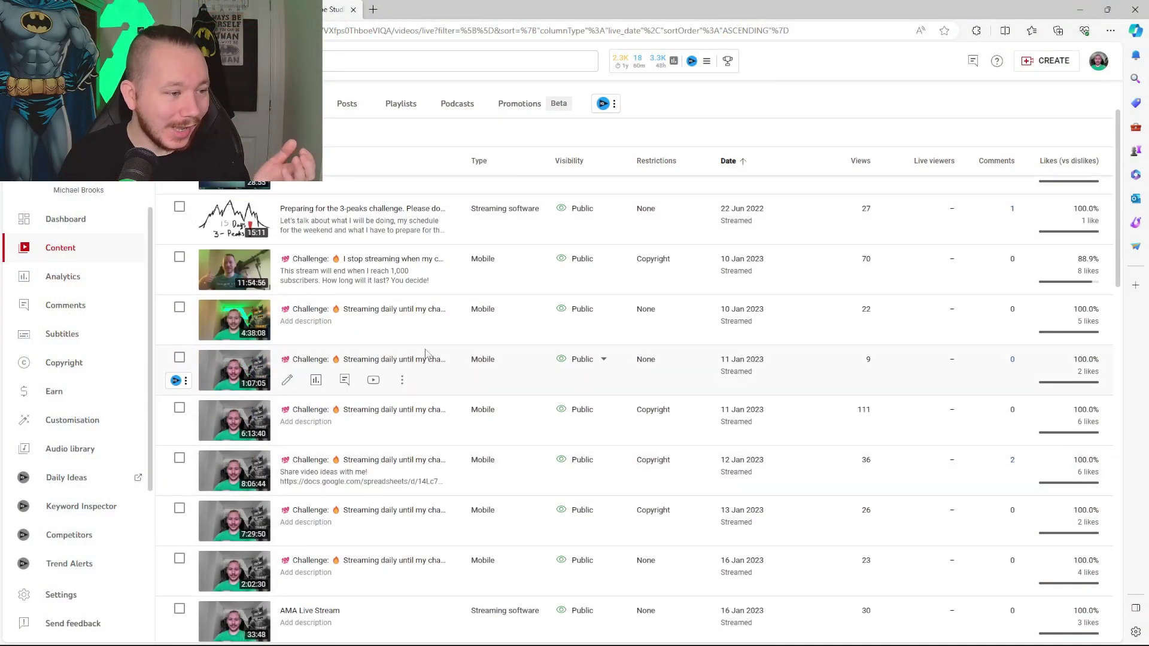
{"action": "left_click", "coordinate": [431, 311]}
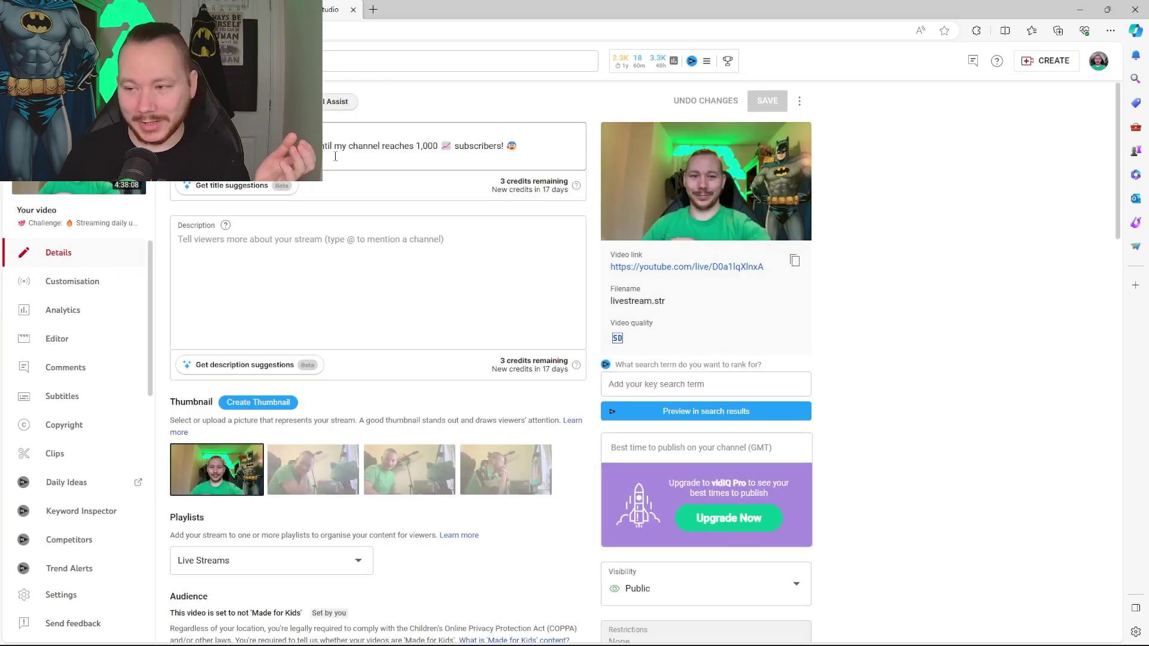
{"action": "key", "text": "alt+Left"}
- Examine the titles, dates and view counts of the live streams from January to early February 2023
{"action": "scroll", "coordinate": [412, 308], "scroll_direction": "down", "scroll_amount": 4}
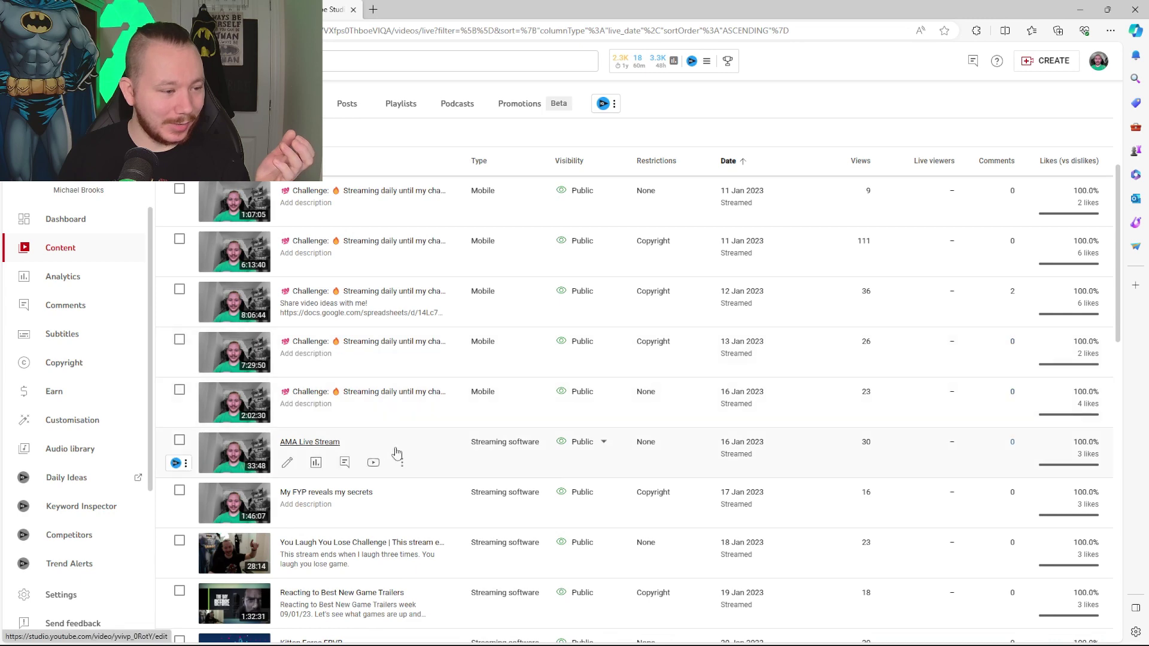
{"action": "scroll", "coordinate": [392, 431], "scroll_direction": "up", "scroll_amount": 1}
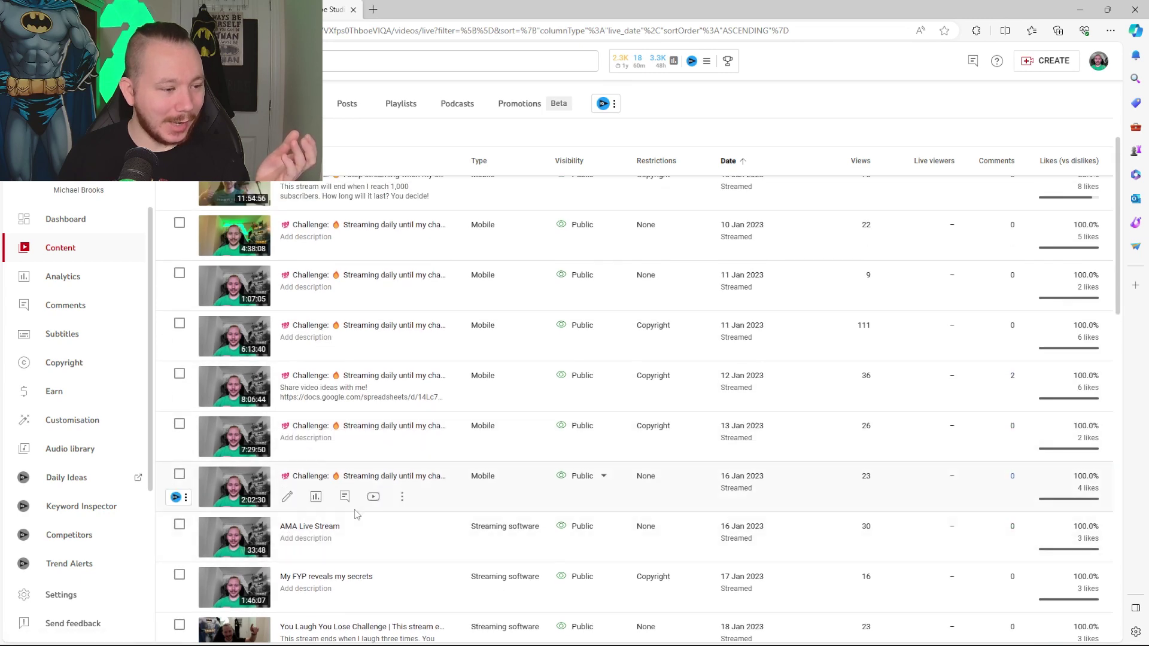
{"action": "scroll", "coordinate": [356, 513], "scroll_direction": "down", "scroll_amount": 1}
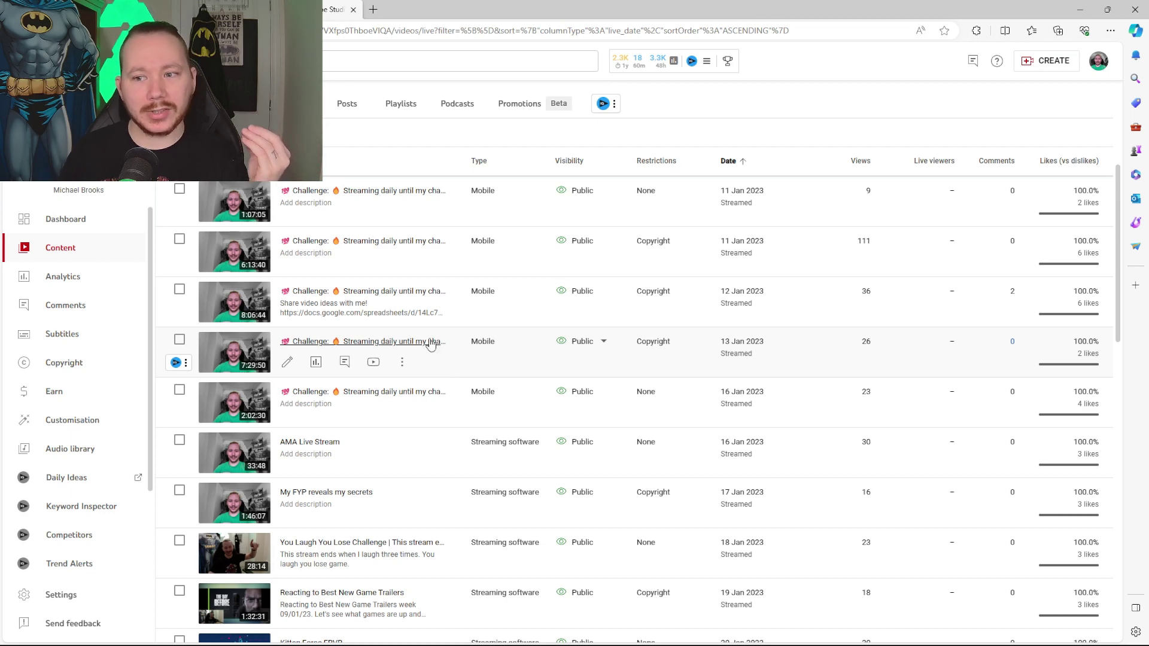
{"action": "scroll", "coordinate": [439, 379], "scroll_direction": "down", "scroll_amount": 3}
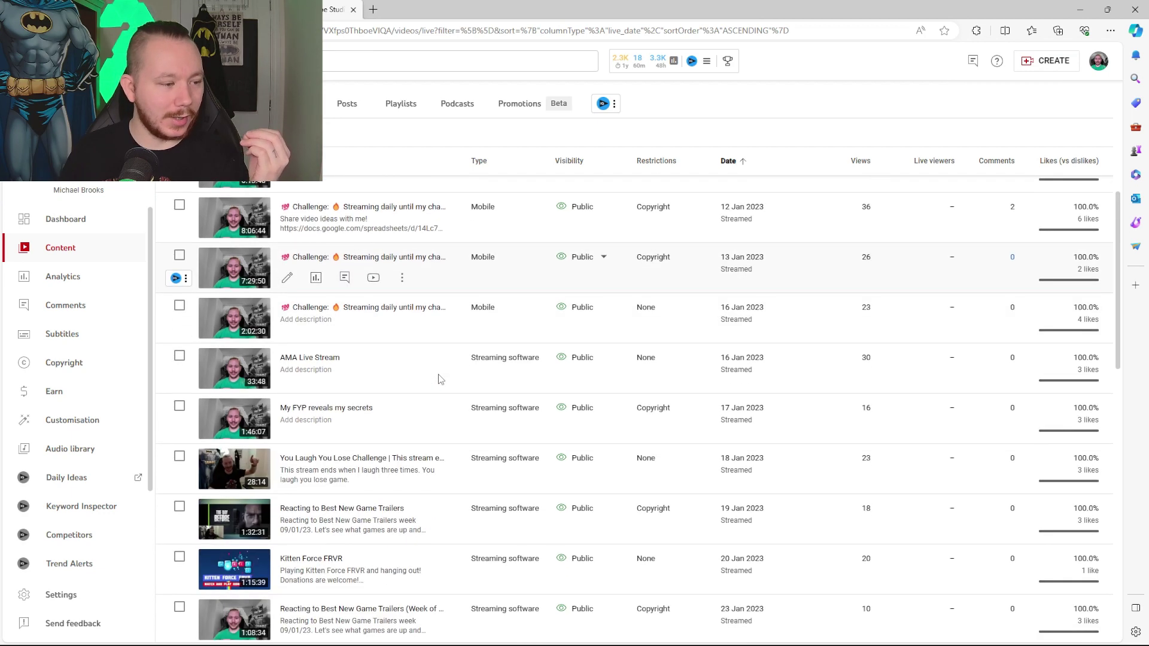
{"action": "scroll", "coordinate": [395, 321], "scroll_direction": "down", "scroll_amount": 1}
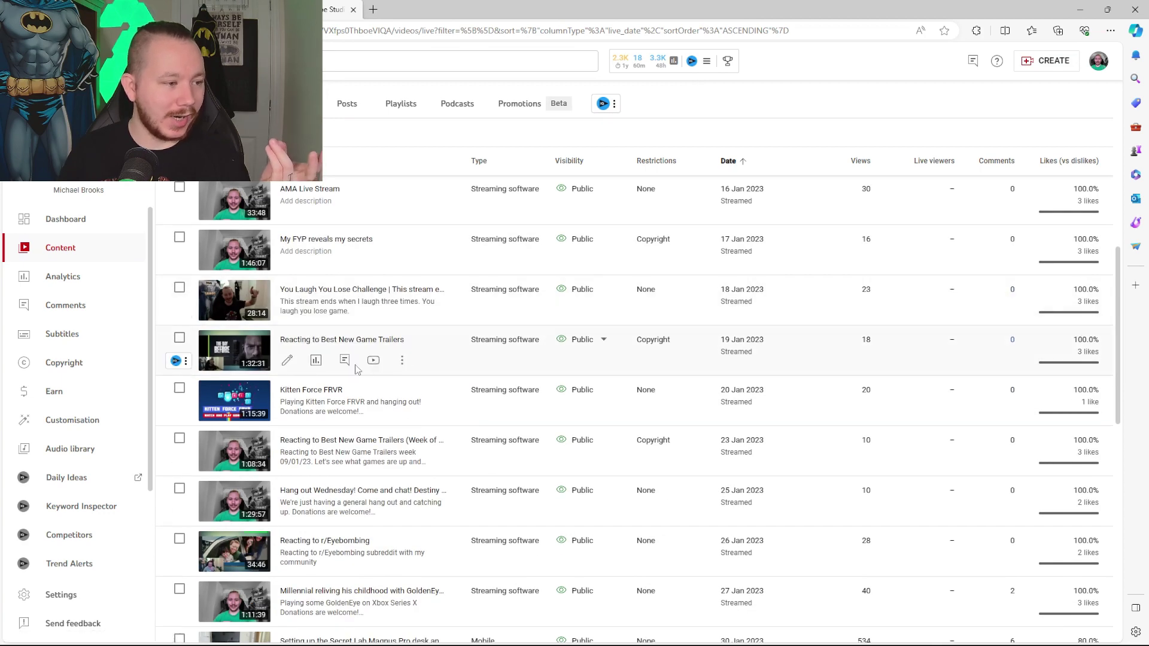
{"action": "scroll", "coordinate": [405, 338], "scroll_direction": "down", "scroll_amount": 2}
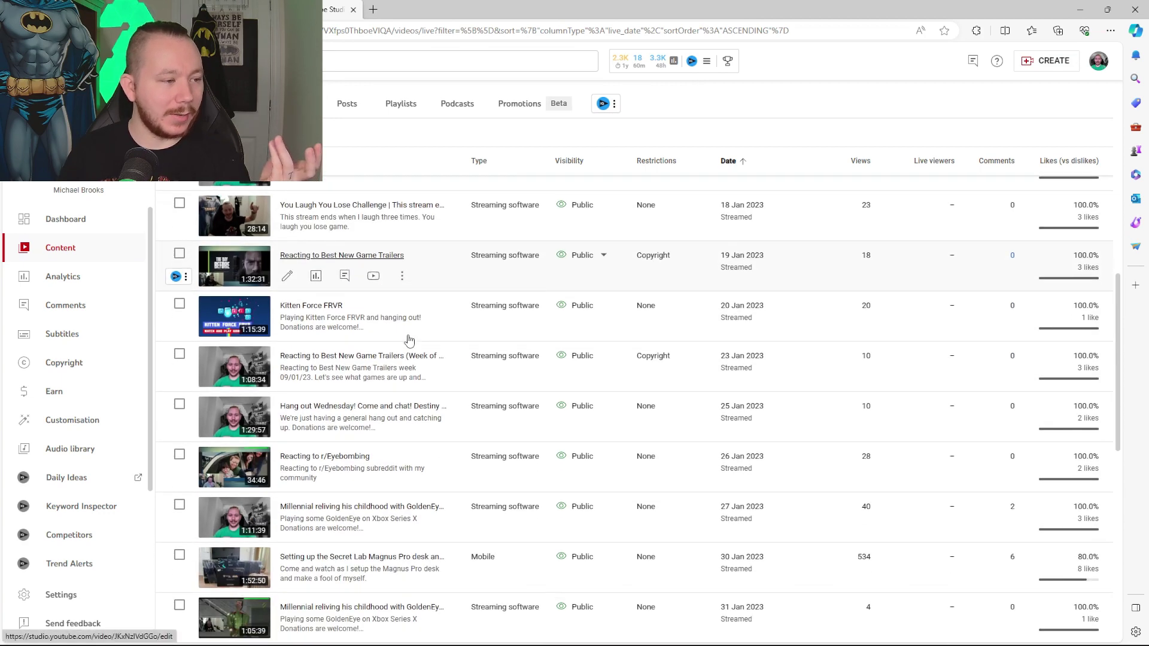
{"action": "scroll", "coordinate": [773, 303], "scroll_direction": "up", "scroll_amount": 1}
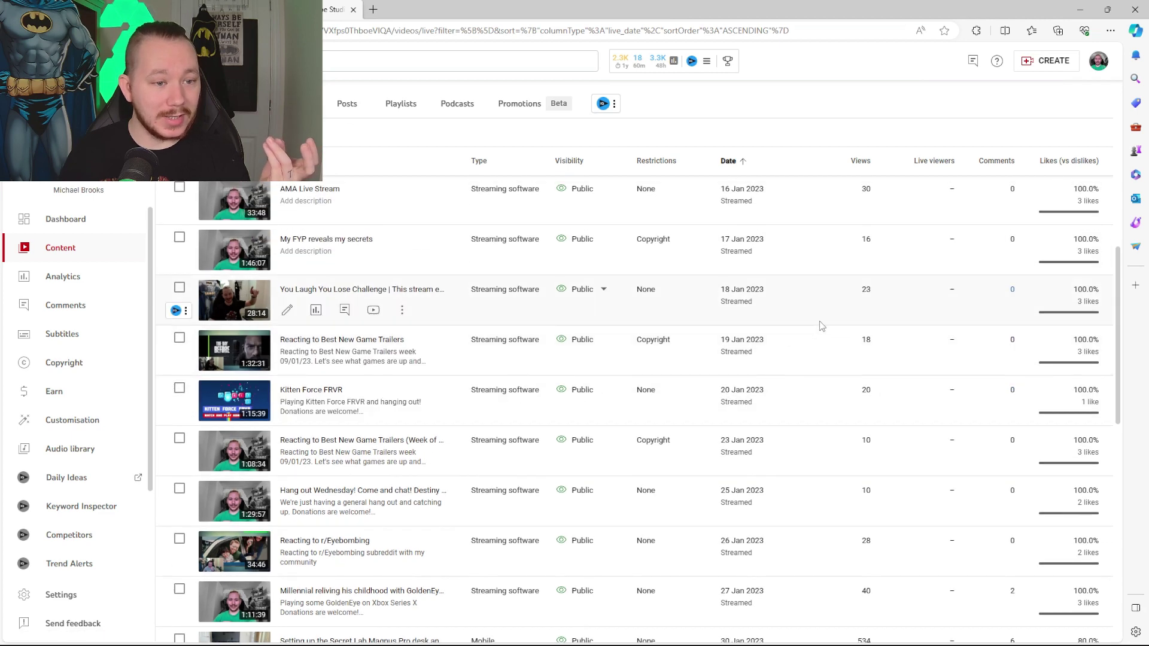
{"action": "scroll", "coordinate": [420, 396], "scroll_direction": "down", "scroll_amount": 2}
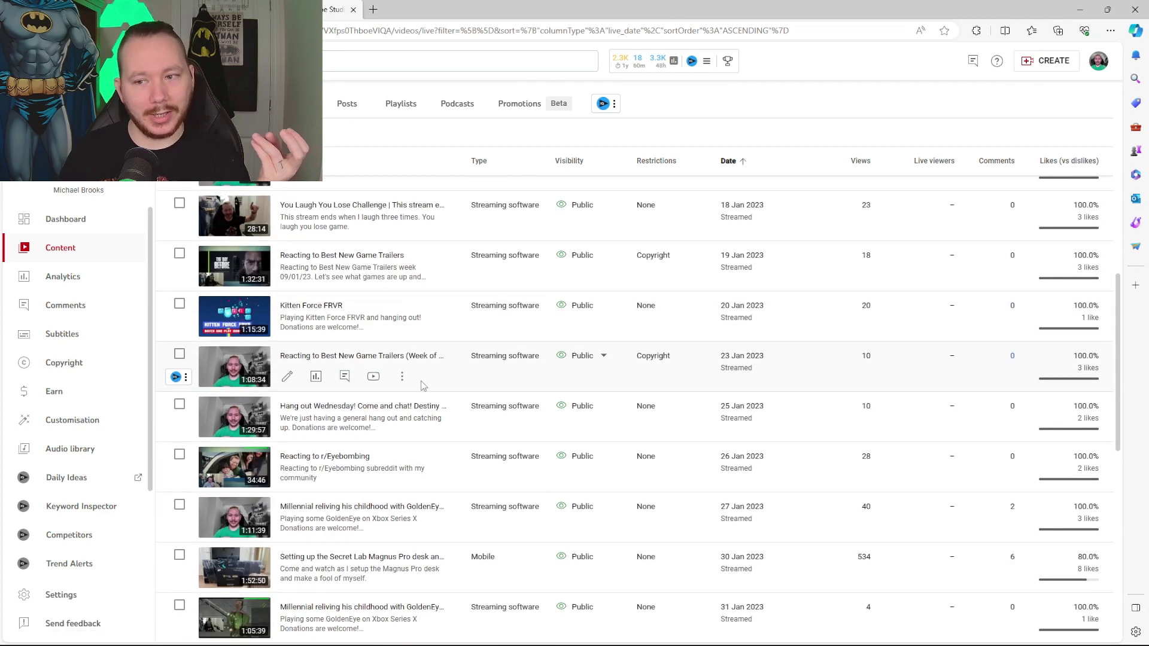
{"action": "scroll", "coordinate": [423, 383], "scroll_direction": "down", "scroll_amount": 1}
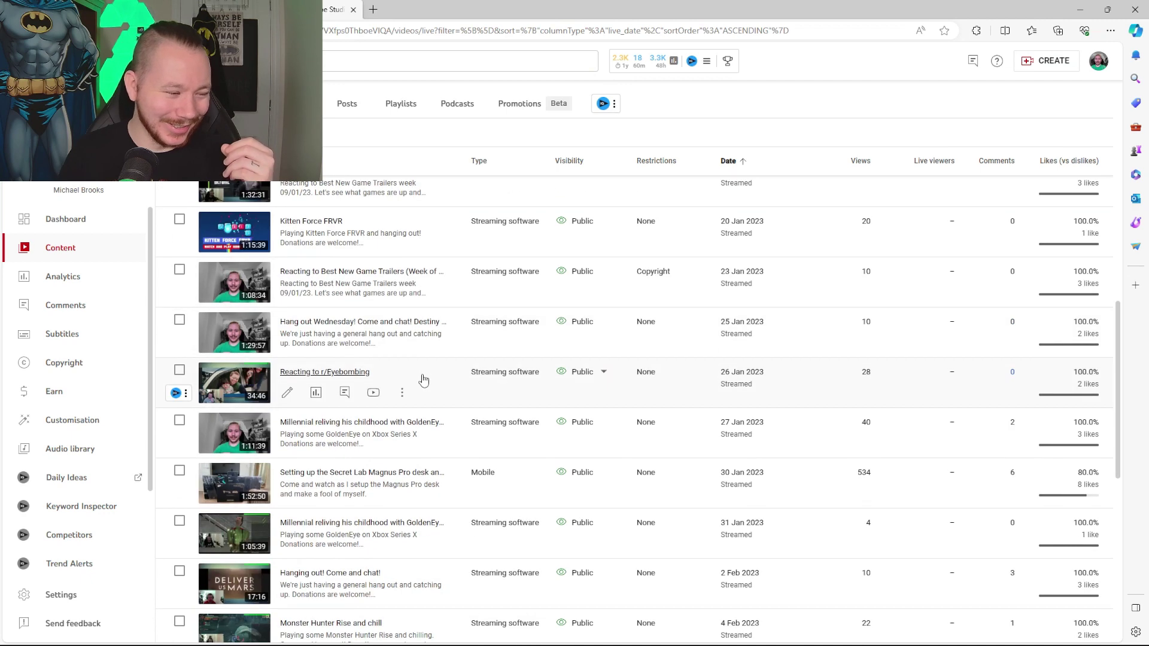
{"action": "scroll", "coordinate": [577, 374], "scroll_direction": "down", "scroll_amount": 1}
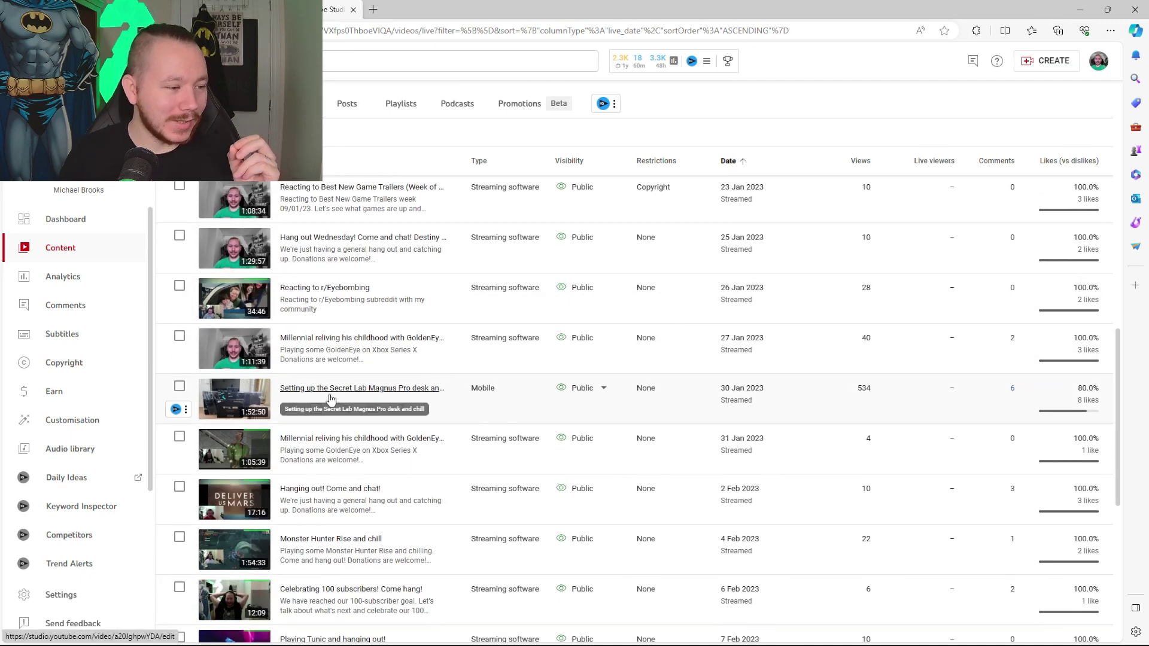
- Open and review the details of the "Setting up the Secret Lab Magnus Pro desk and chill" live stream
{"action": "left_click", "coordinate": [400, 396]}
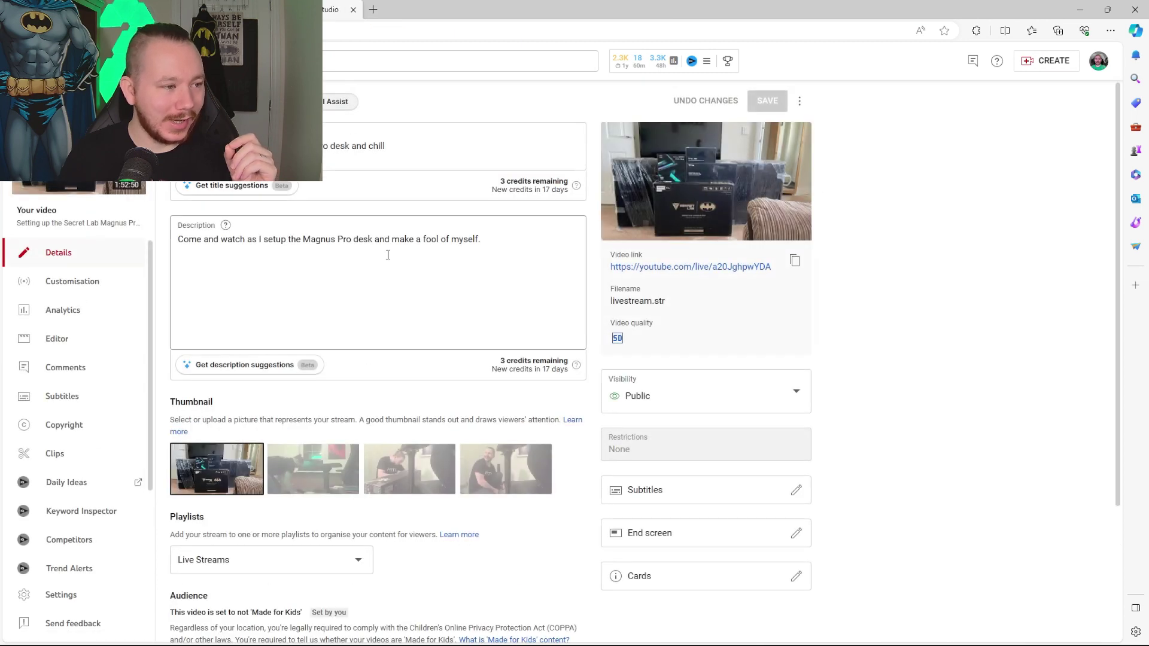
{"action": "scroll", "coordinate": [387, 255], "scroll_direction": "down", "scroll_amount": 4}
{"action": "scroll", "coordinate": [460, 293], "scroll_direction": "up", "scroll_amount": 4}
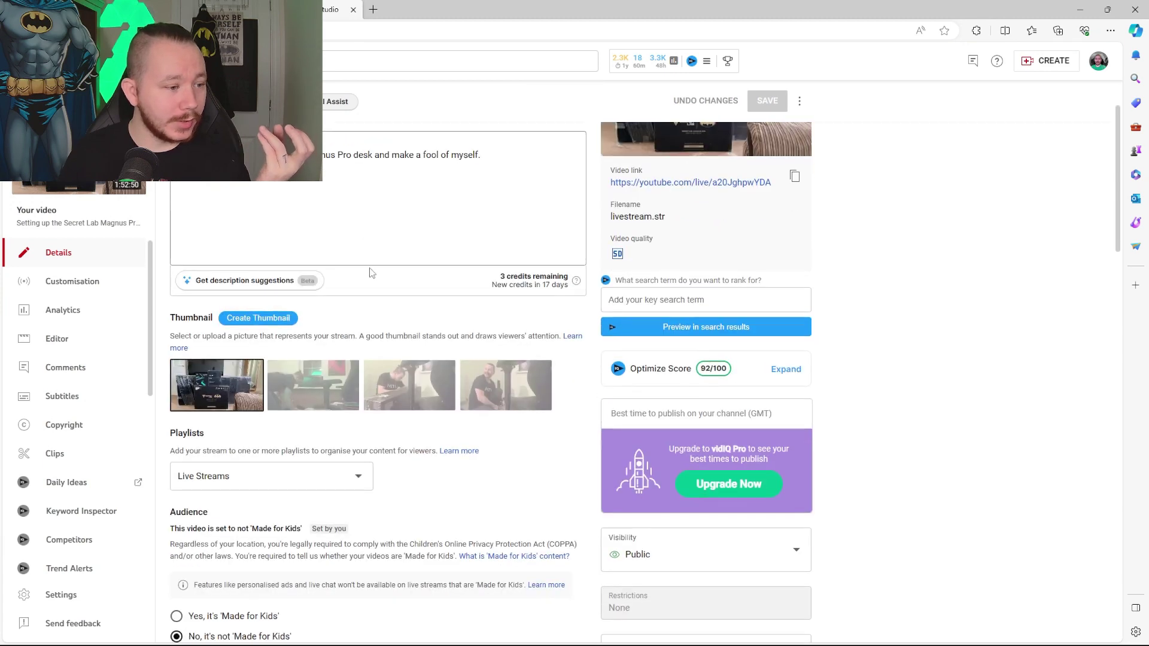
- Check the analytics overview of the Magnus Pro desk stream and return to the channel's live stream list
{"action": "left_click", "coordinate": [75, 311]}
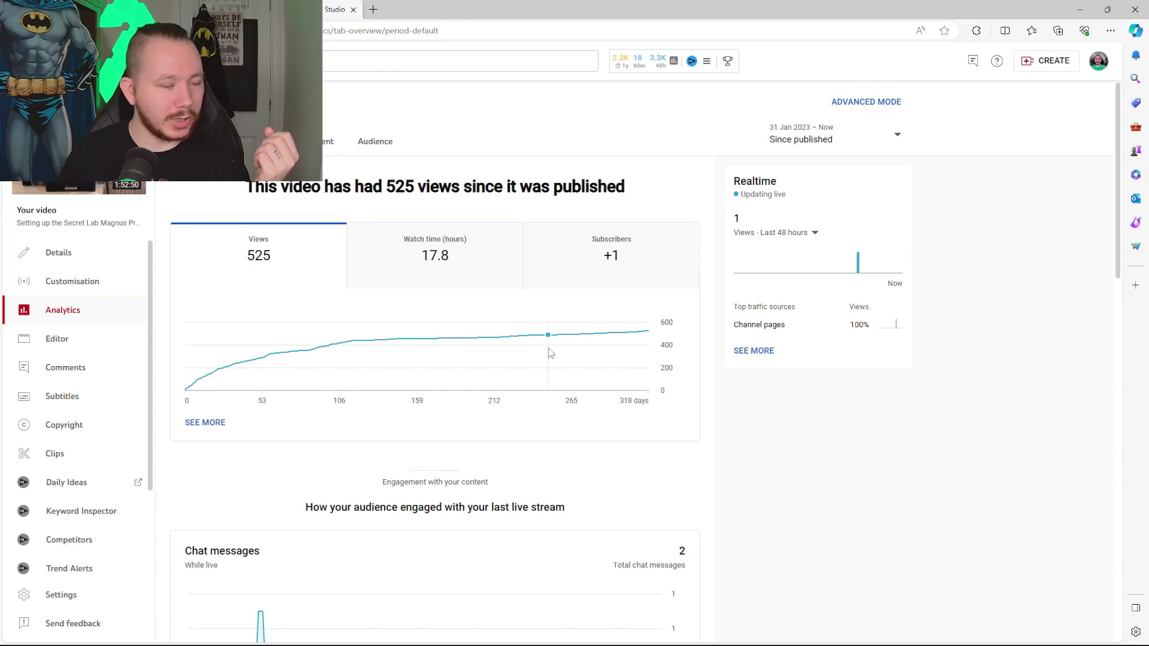
{"action": "key", "text": "alt+Left"}
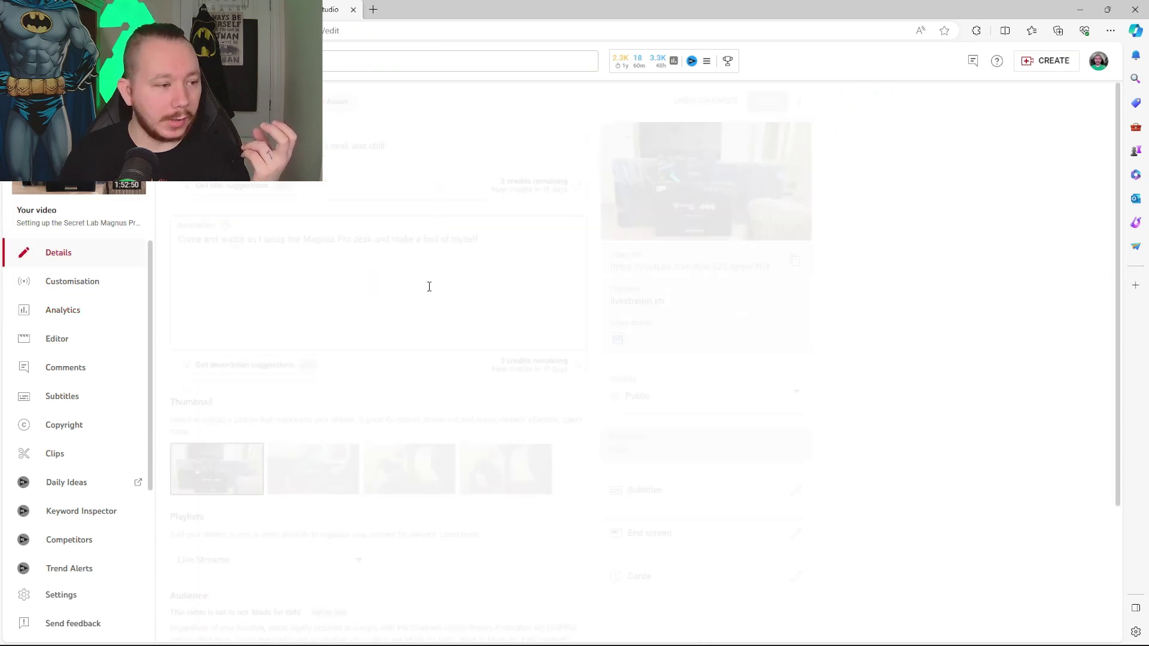
{"action": "key", "text": "alt+Left"}
- Open the channel's Earn page
{"action": "scroll", "coordinate": [321, 382], "scroll_direction": "down", "scroll_amount": 15}
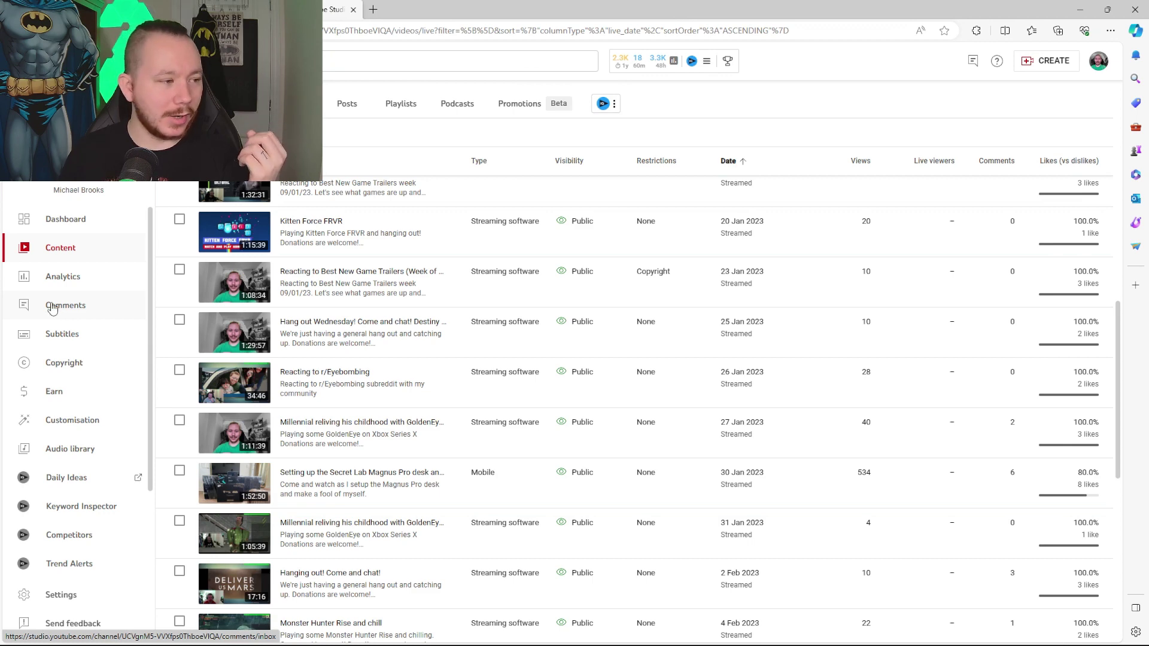
{"action": "left_click", "coordinate": [68, 392]}
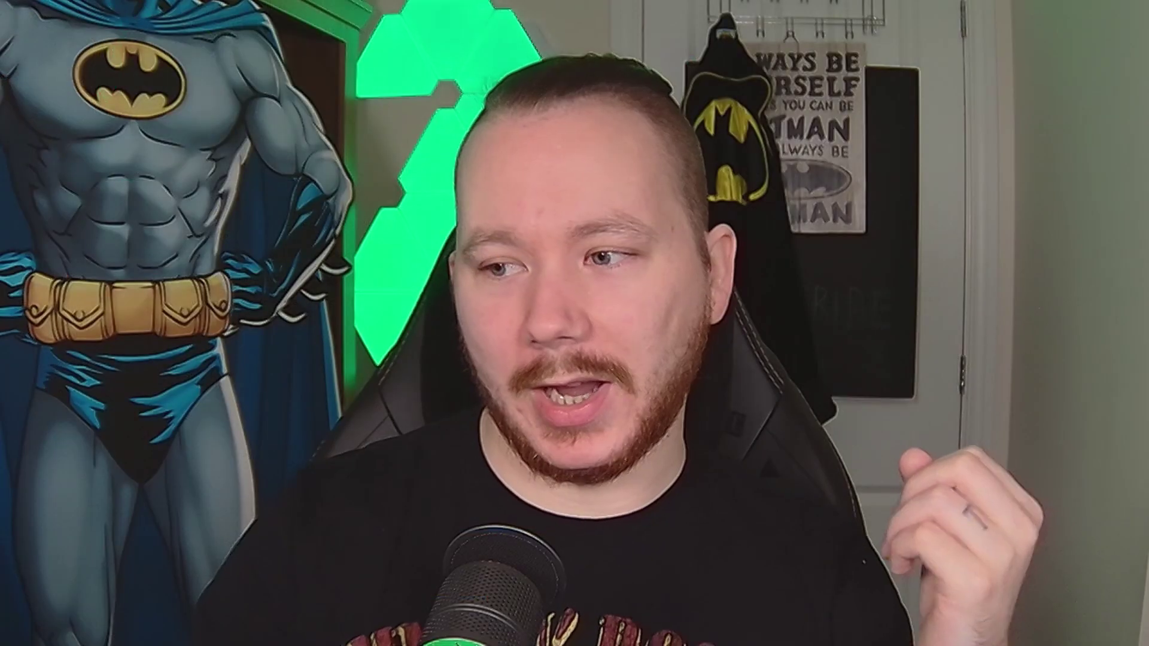